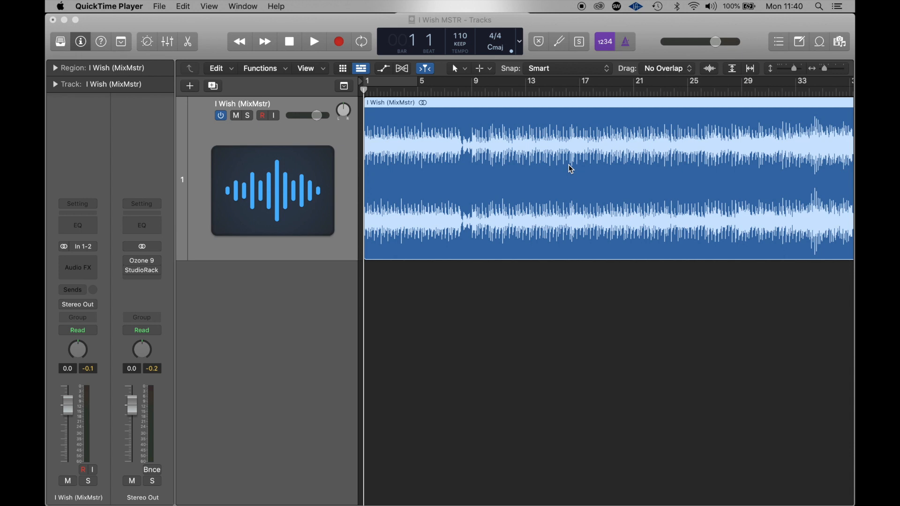
Step: Examine the Low End Focus module in the Ozone 9 insert on the Stereo Out channel, and close the plug-in window
{"action": "left_click", "coordinate": [150, 296]}
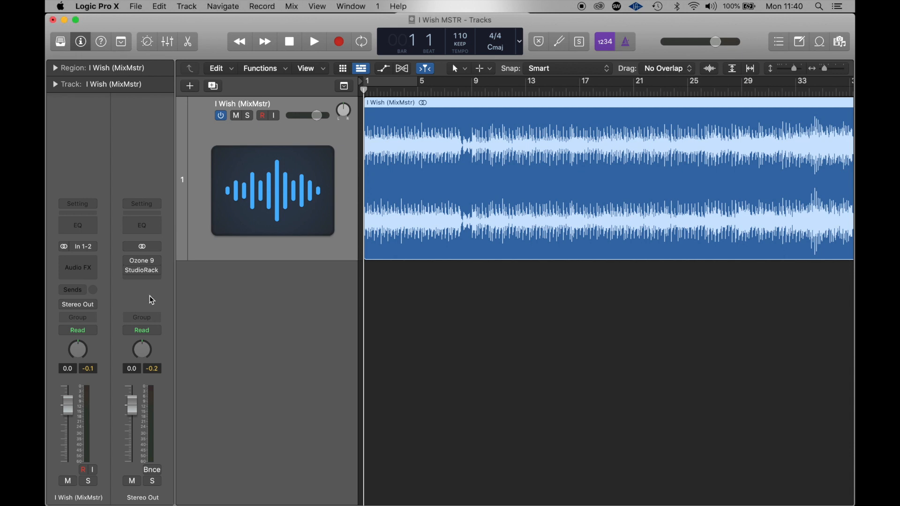
{"action": "mouse_move", "coordinate": [145, 266]}
{"action": "left_click", "coordinate": [145, 265]}
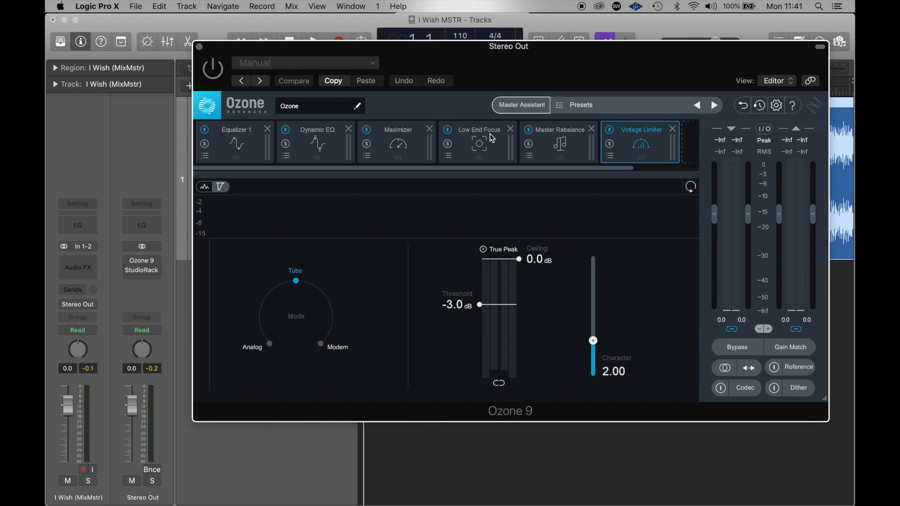
{"action": "mouse_move", "coordinate": [483, 130]}
{"action": "left_mouse_down"}
{"action": "mouse_move", "coordinate": [401, 126]}
{"action": "mouse_move", "coordinate": [478, 141]}
{"action": "left_mouse_up"}
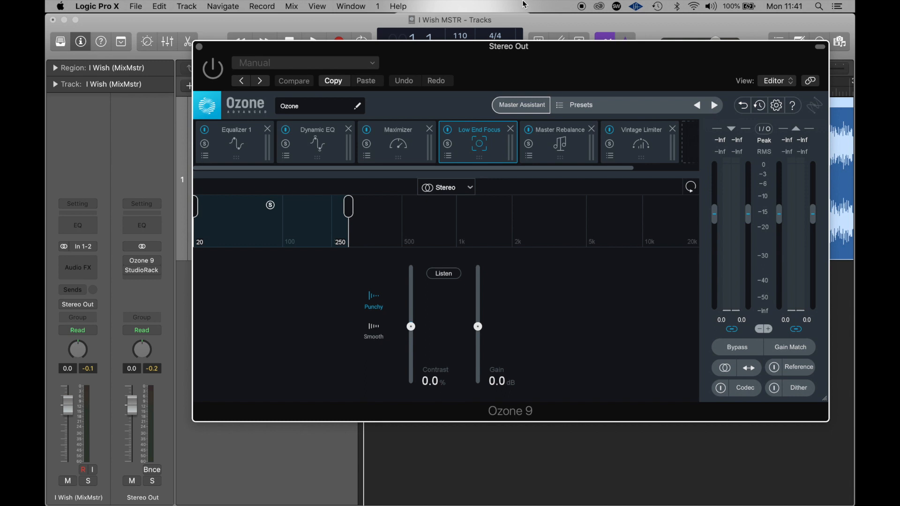
{"action": "left_click", "coordinate": [199, 47]}
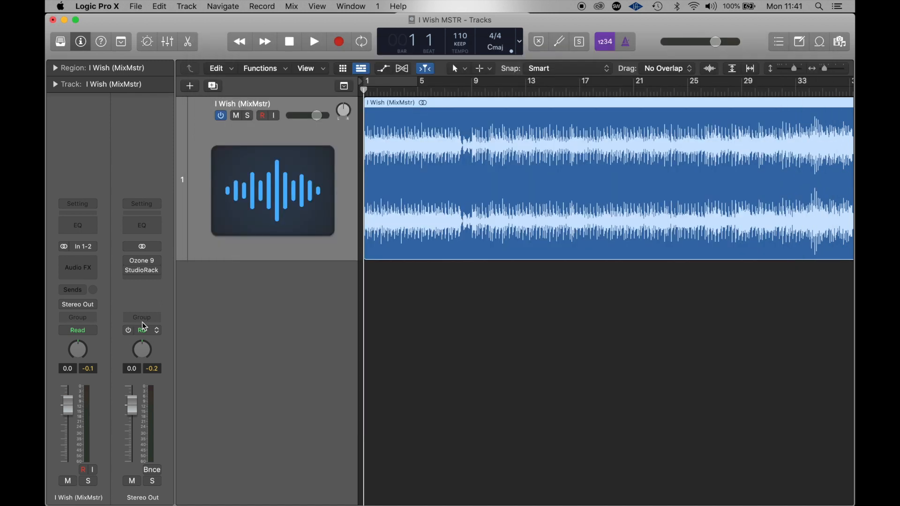
Step: Insert StudioRack (s) below the existing plug-ins on the Stereo Out channel and move its window so it is fully visible
{"action": "mouse_move", "coordinate": [145, 276]}
{"action": "left_click", "coordinate": [160, 282]}
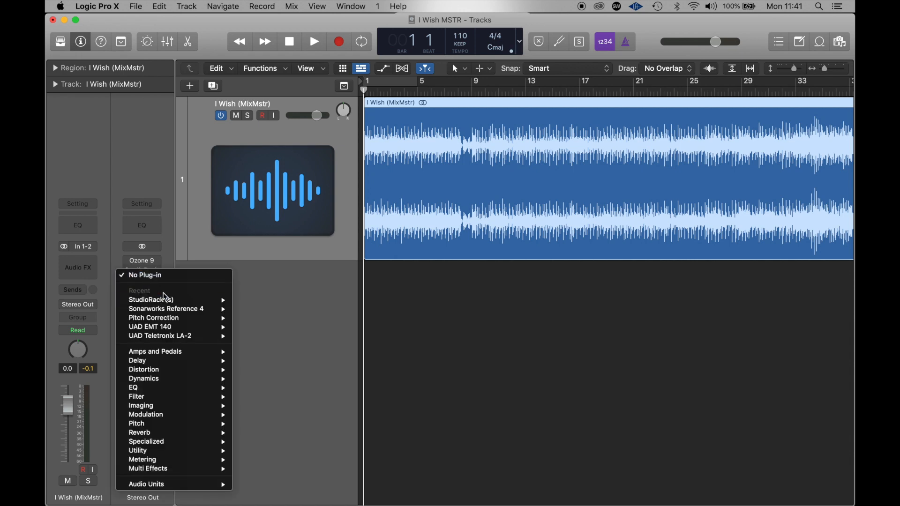
{"action": "left_click", "coordinate": [168, 304]}
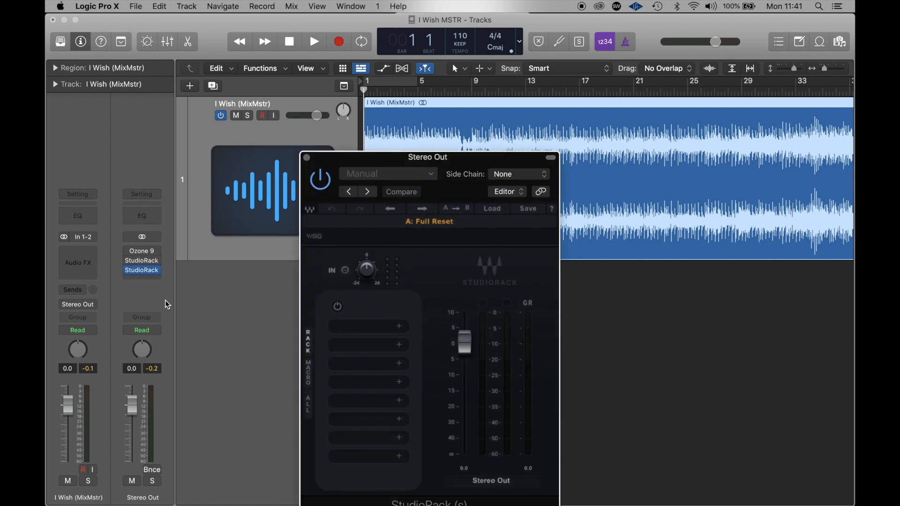
{"action": "left_click_drag", "start_coordinate": [482, 165], "coordinate": [366, 51]}
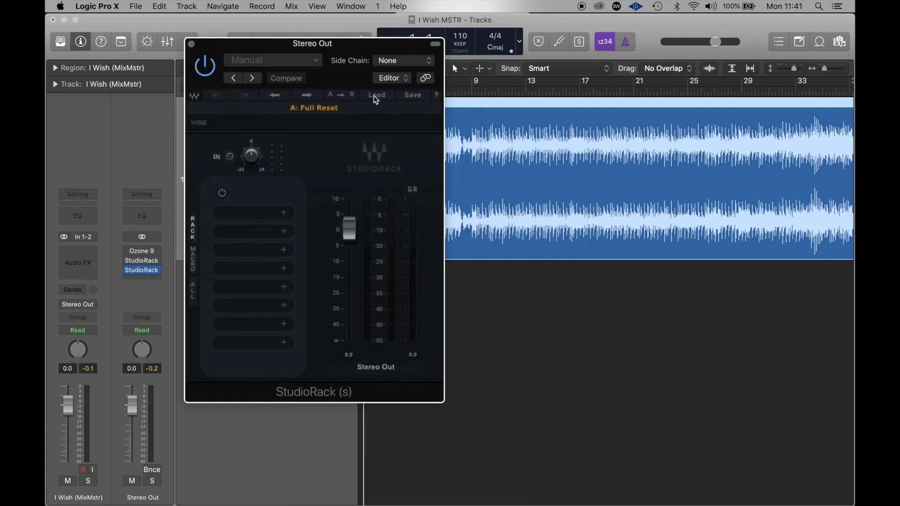
Step: Load Dave Darlington's Master artist preset into the new StudioRack
{"action": "left_click", "coordinate": [377, 95]}
{"action": "mouse_move", "coordinate": [393, 158]}
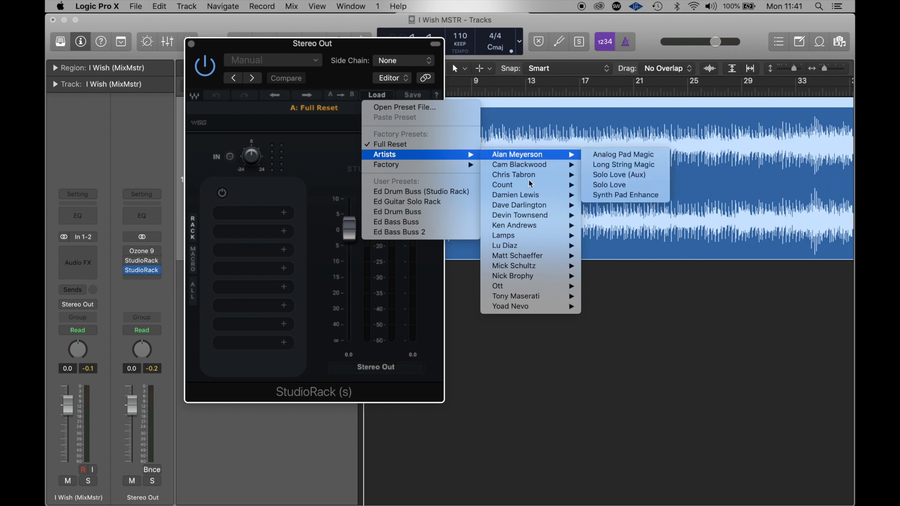
{"action": "mouse_move", "coordinate": [537, 208]}
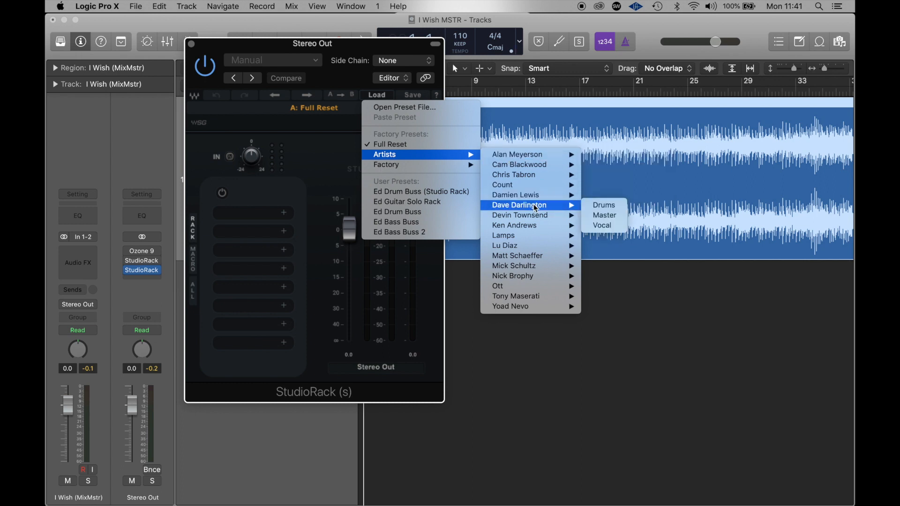
{"action": "left_click", "coordinate": [612, 217]}
Step: Examine the rack's SSLComp, the bands of its multiband split and the plug-in choices for the empty first slot
{"action": "left_click", "coordinate": [381, 232]}
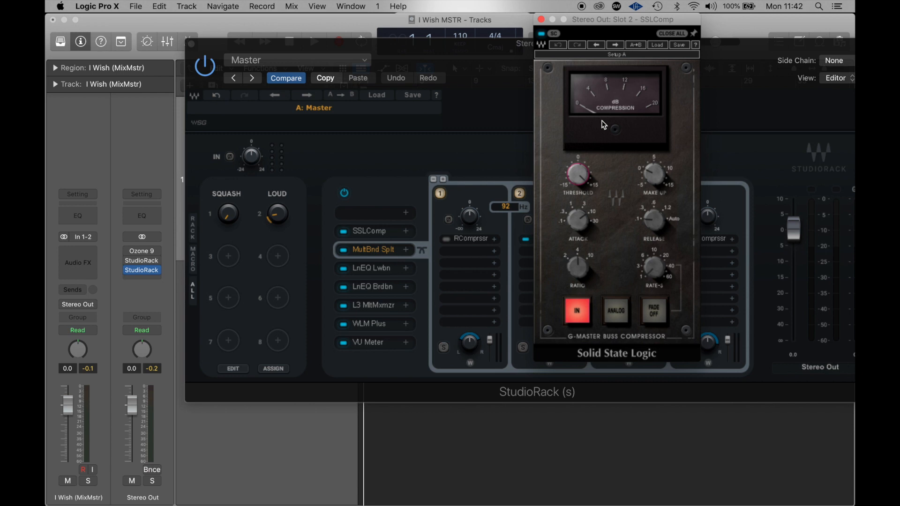
{"action": "left_click", "coordinate": [541, 20]}
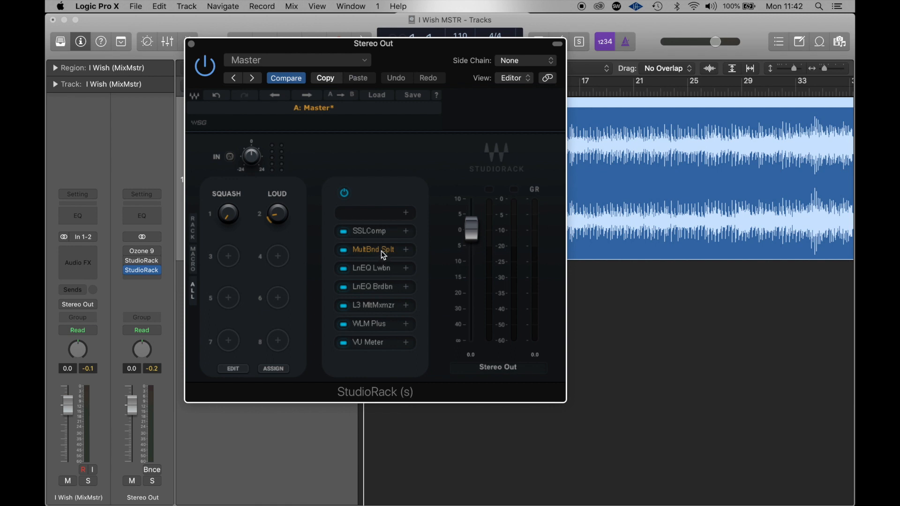
{"action": "left_click", "coordinate": [381, 251]}
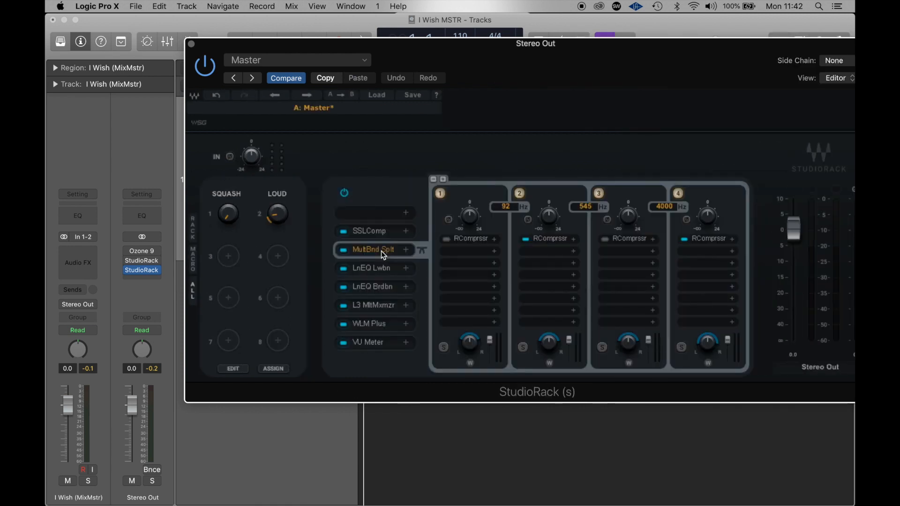
{"action": "left_click", "coordinate": [402, 215]}
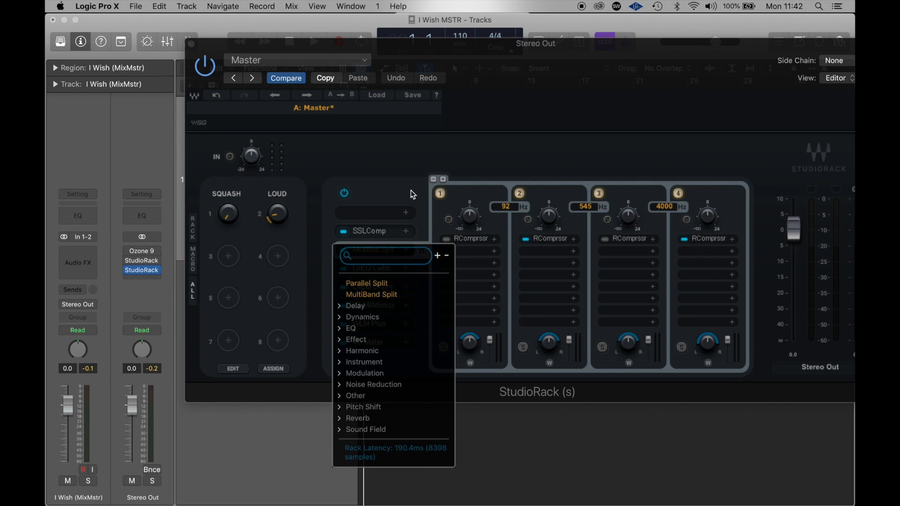
{"action": "left_click", "coordinate": [411, 191]}
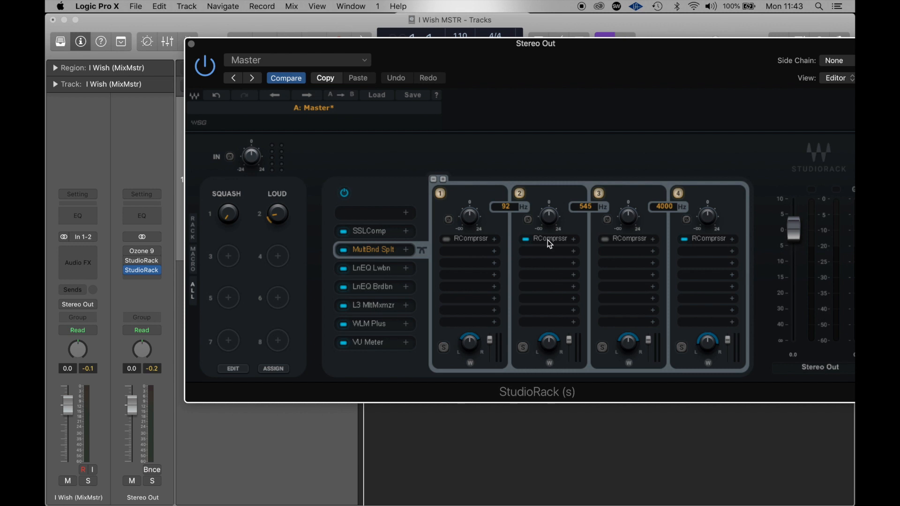
Step: Review the LinEQ Lowband and LinEQ Broadband plug-ins in the rack, and bypass both
{"action": "left_click", "coordinate": [378, 271]}
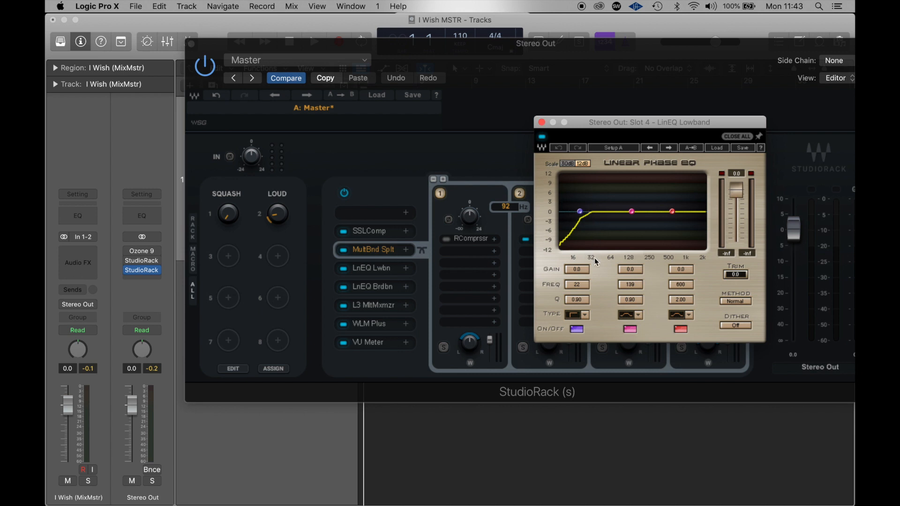
{"action": "left_click", "coordinate": [542, 123]}
{"action": "left_click", "coordinate": [373, 286]}
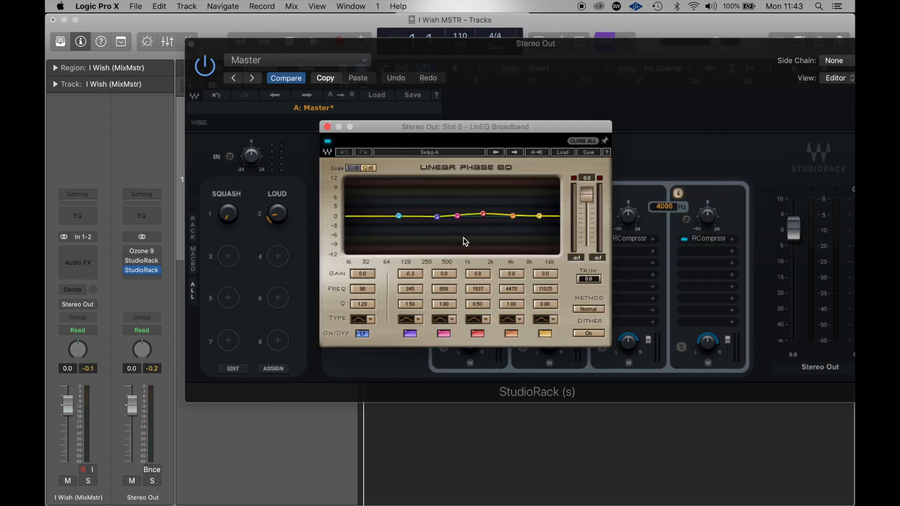
{"action": "left_click", "coordinate": [328, 127]}
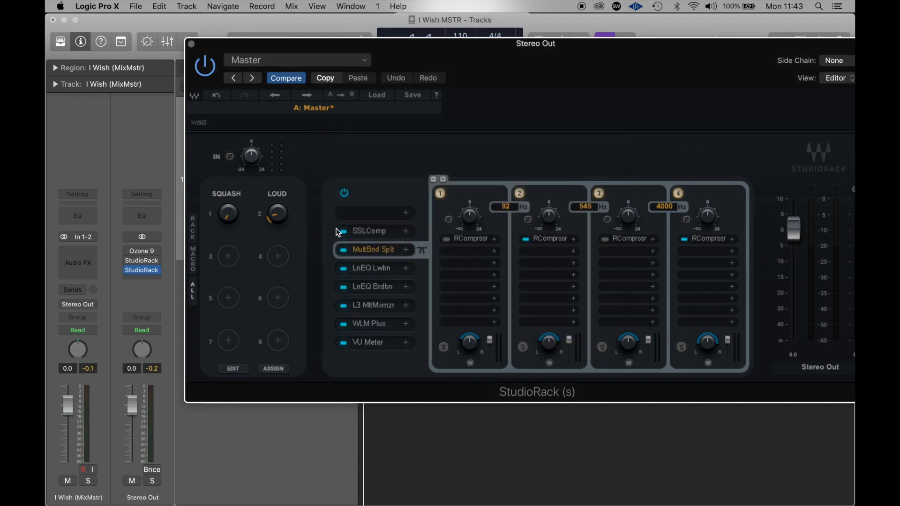
{"action": "left_click", "coordinate": [346, 288]}
Step: Examine the L3 MultiMaximizer, WLM Plus loudness meter and VU Meter in the rack, closing each one
{"action": "left_click", "coordinate": [373, 310]}
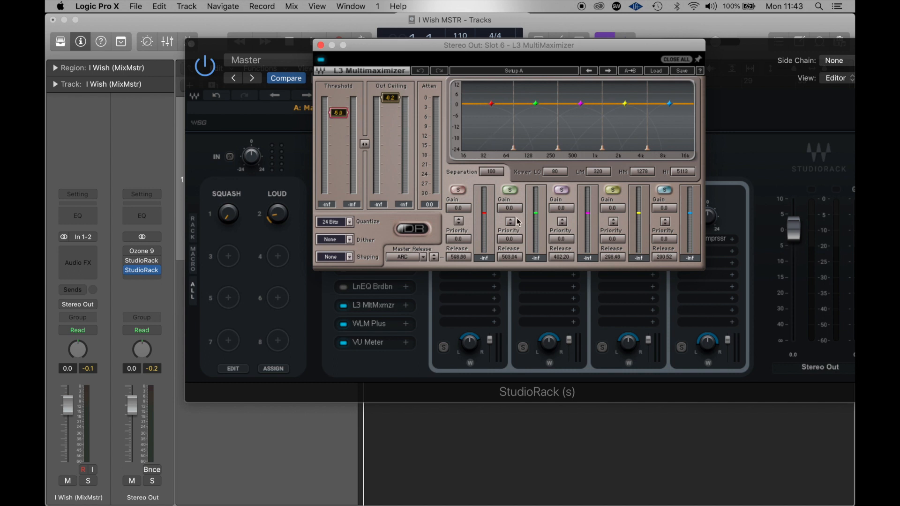
{"action": "left_click", "coordinate": [321, 45]}
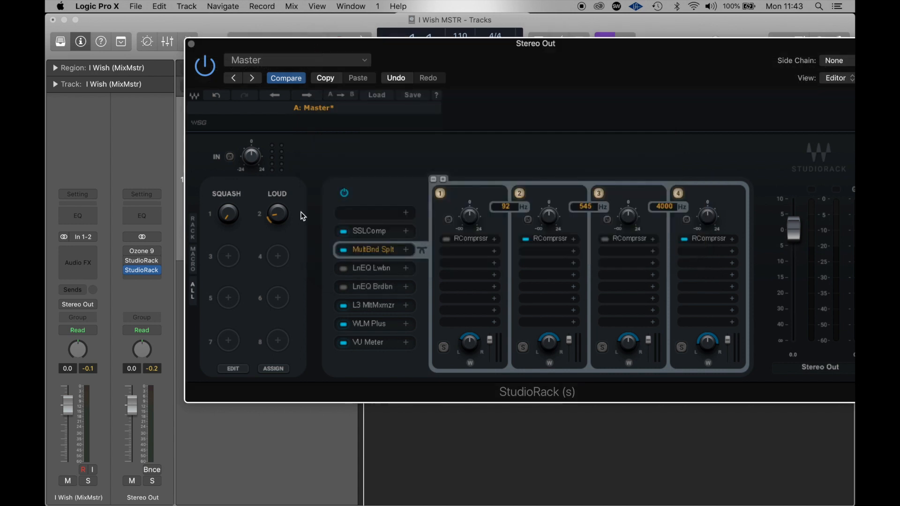
{"action": "left_click", "coordinate": [365, 326]}
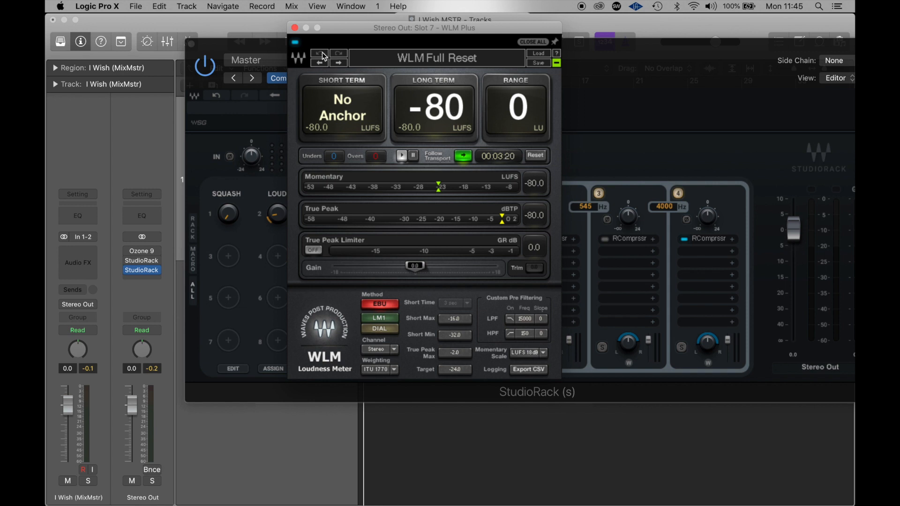
{"action": "left_click", "coordinate": [294, 27]}
{"action": "left_click", "coordinate": [366, 341]}
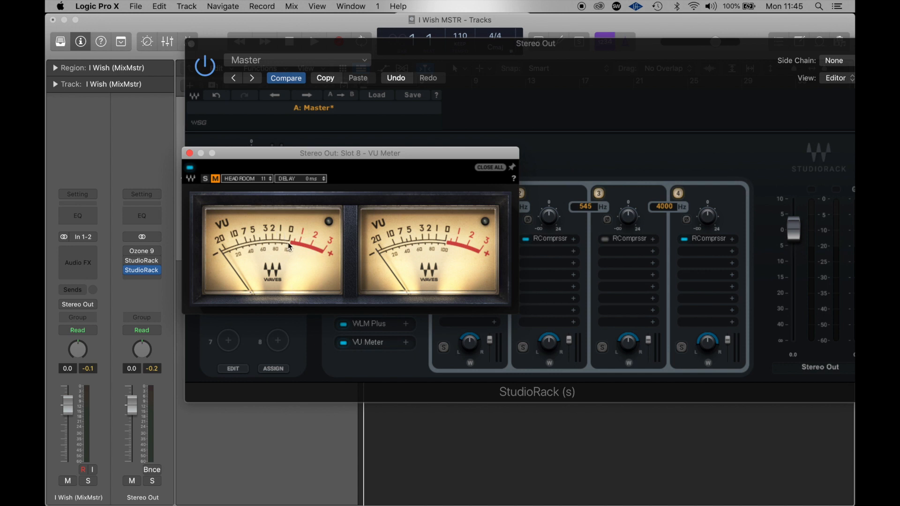
{"action": "left_click", "coordinate": [190, 153]}
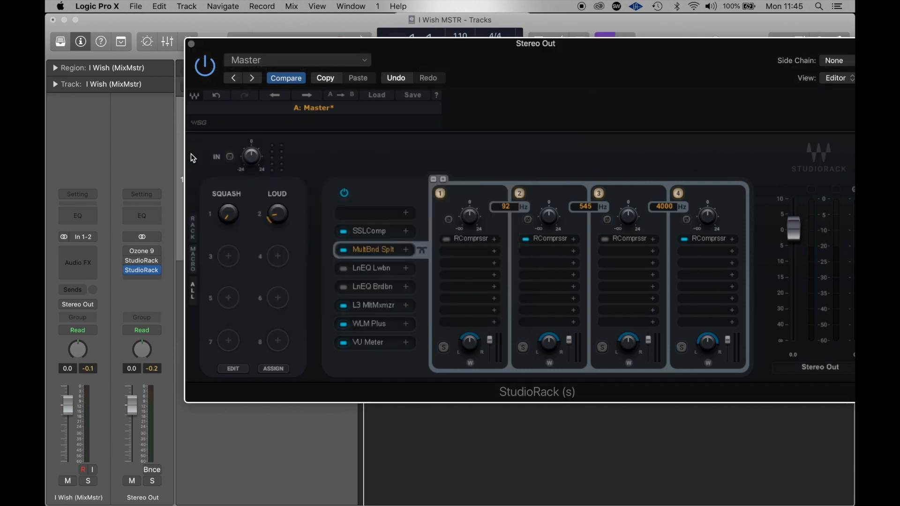
Step: Compare the song with the new StudioRack chain off and on, and close its window
{"action": "left_click", "coordinate": [192, 44]}
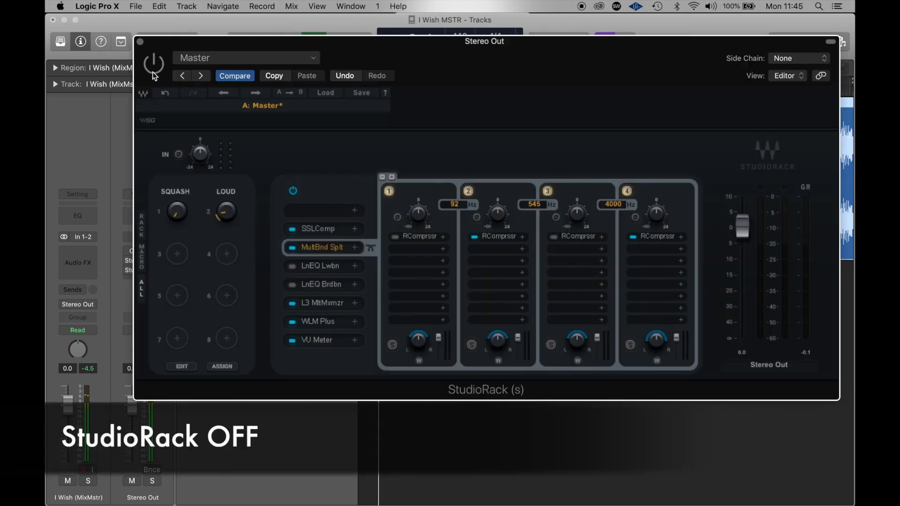
{"action": "left_click", "coordinate": [155, 75]}
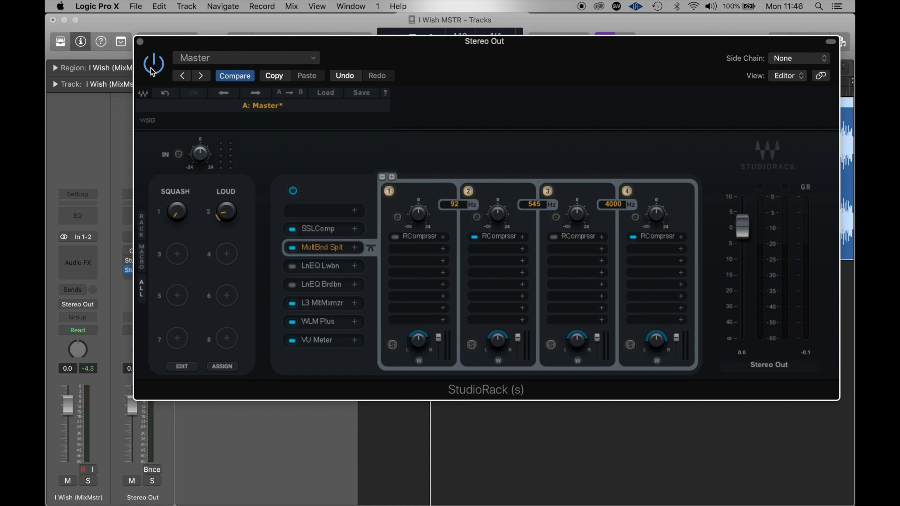
{"action": "left_click", "coordinate": [140, 42]}
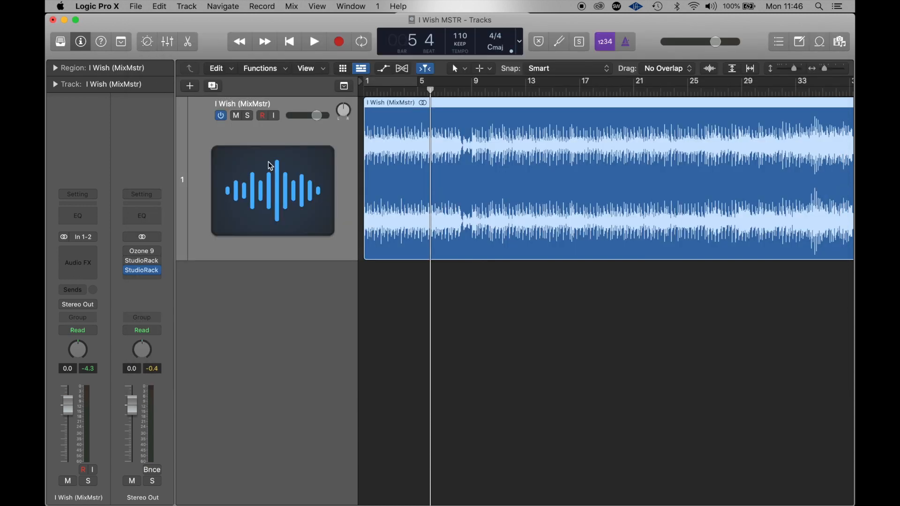
Step: Bypass the newly added StudioRack insert on the Stereo Out channel
{"action": "left_click", "coordinate": [157, 270]}
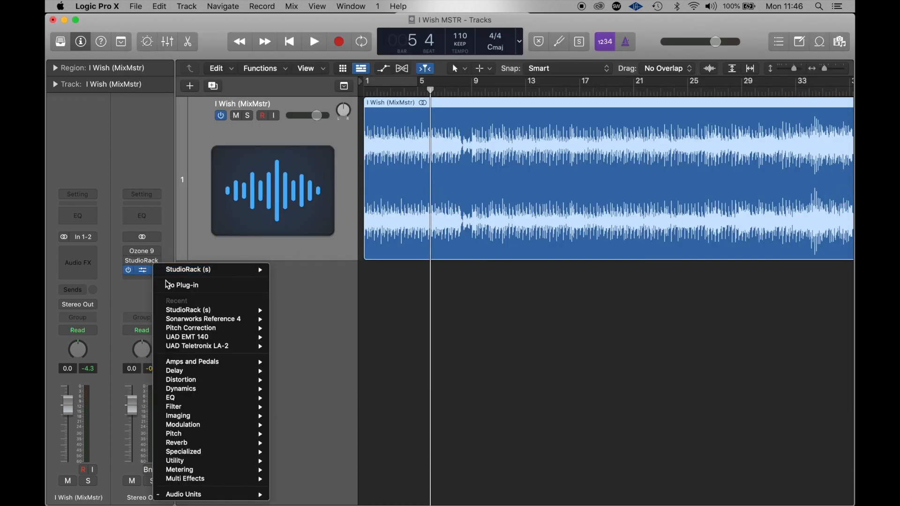
{"action": "left_click", "coordinate": [127, 272]}
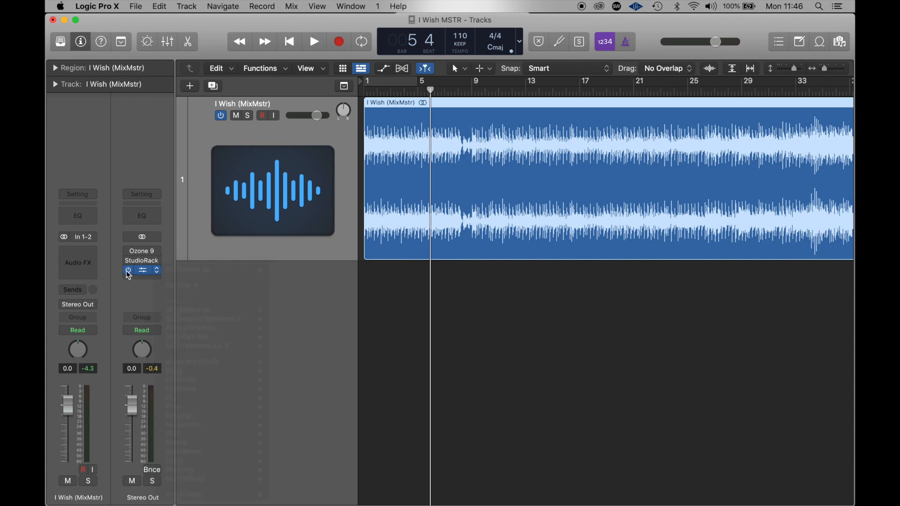
{"action": "left_click", "coordinate": [127, 271]}
Step: Open the CLA MixHub in the original StudioRack insert and play the song to compare the rack bypassed and enabled
{"action": "left_click", "coordinate": [141, 267]}
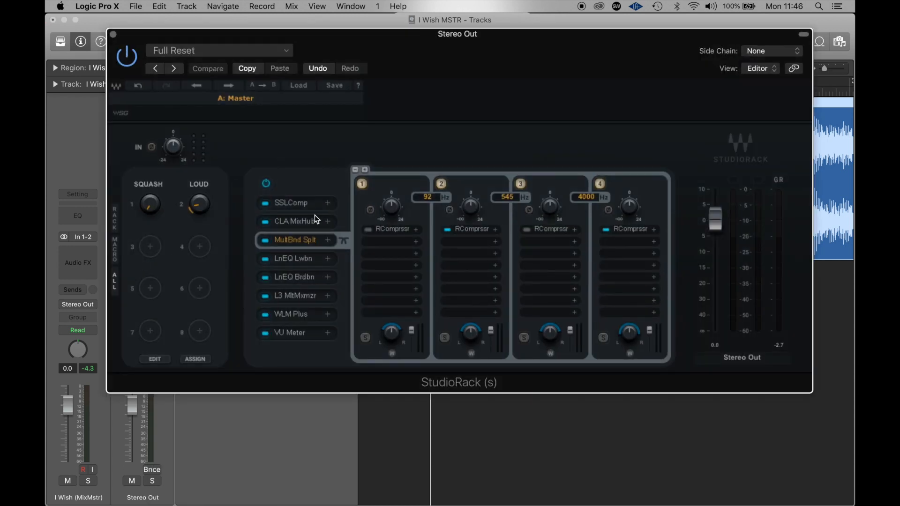
{"action": "left_click", "coordinate": [291, 221]}
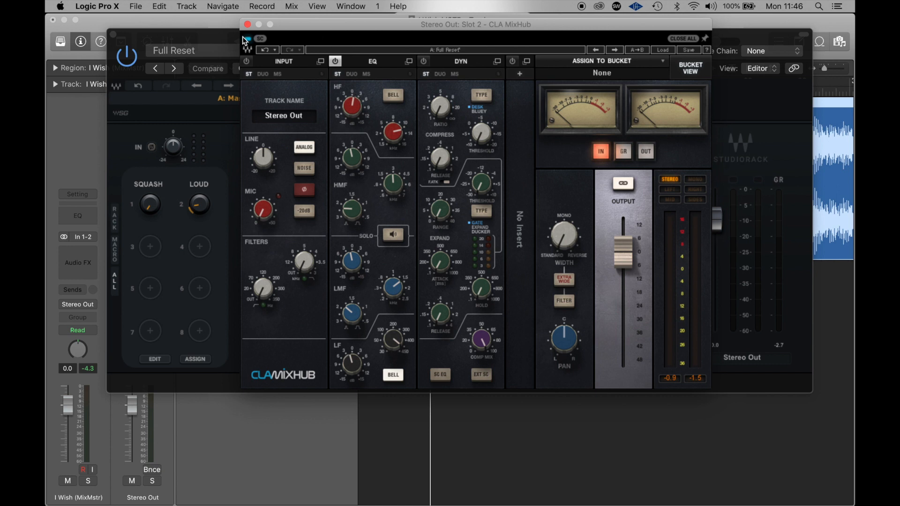
{"action": "key", "text": "space"}
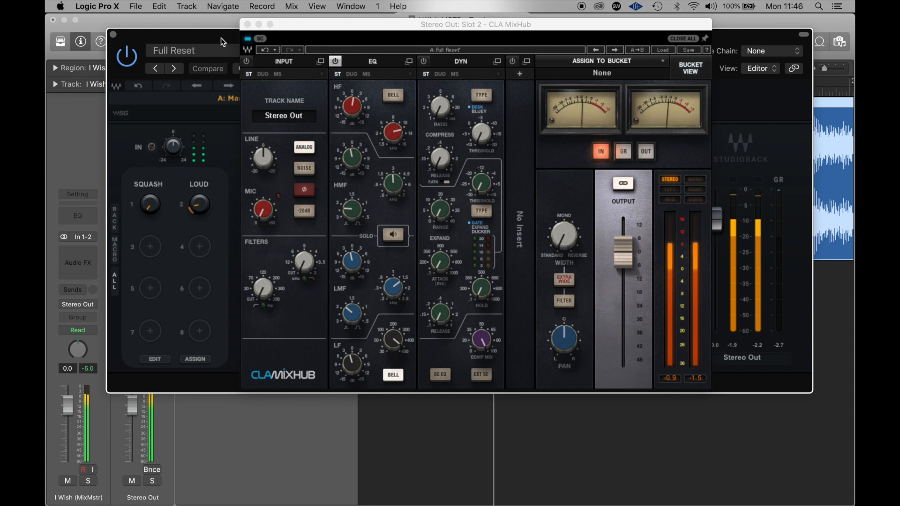
{"action": "left_click", "coordinate": [135, 68]}
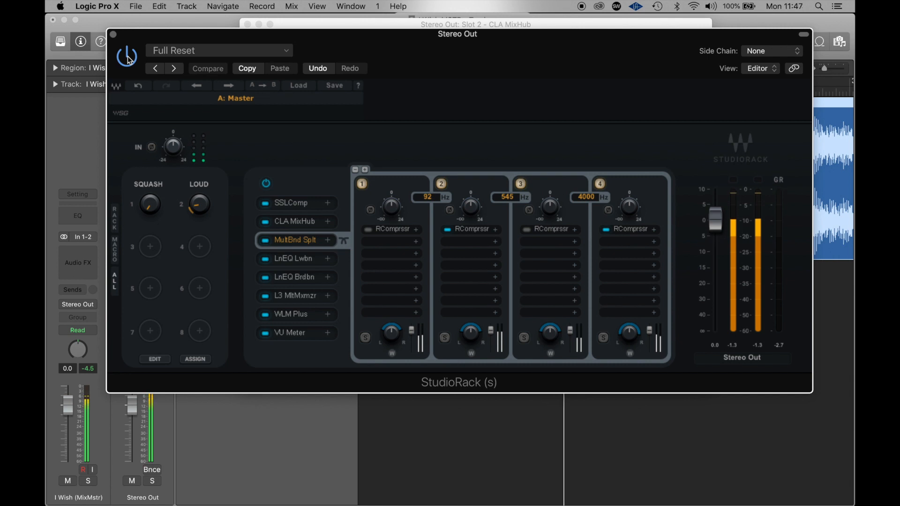
{"action": "key", "text": "space"}
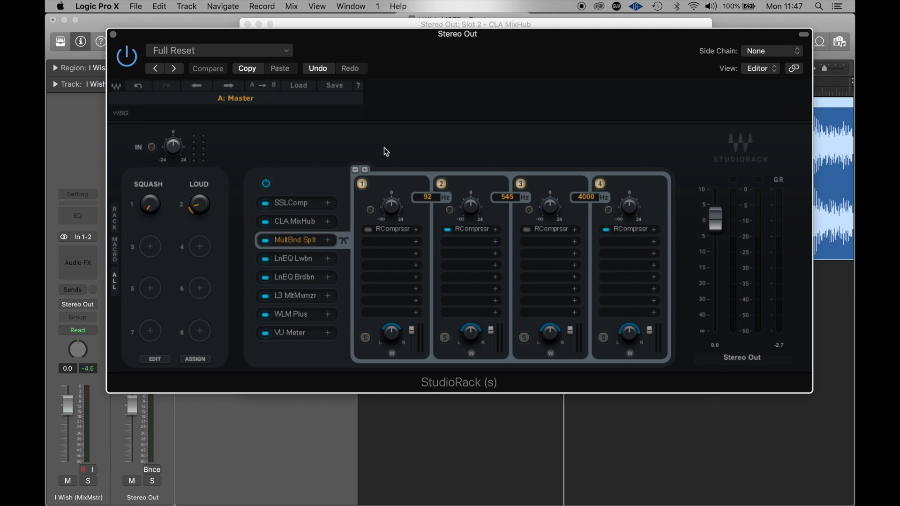
Step: Examine the CLA MixHub's EQ settings in the second rack slot again, and close its window
{"action": "left_click", "coordinate": [301, 220]}
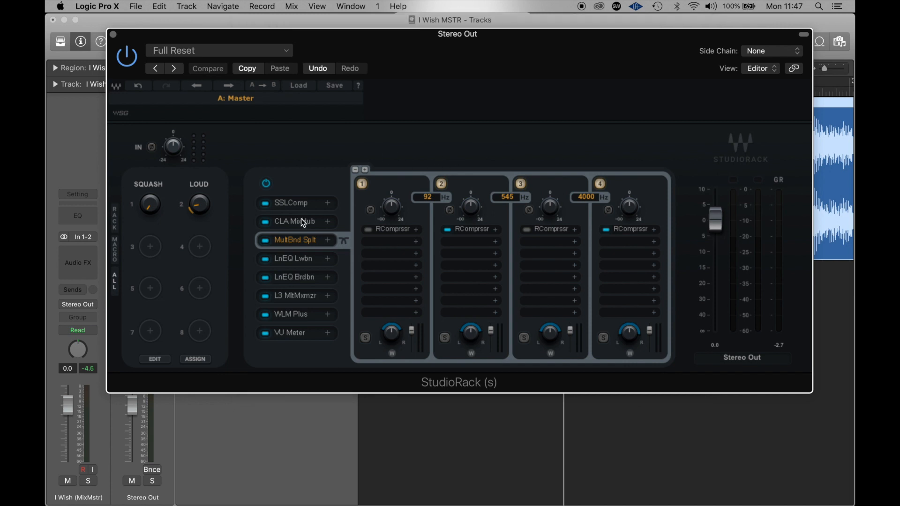
{"action": "left_click", "coordinate": [301, 221]}
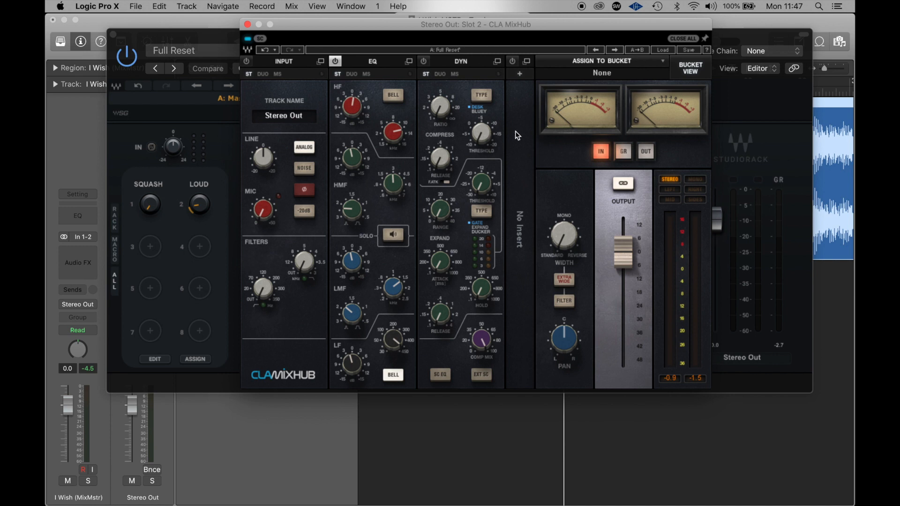
{"action": "left_click", "coordinate": [247, 24]}
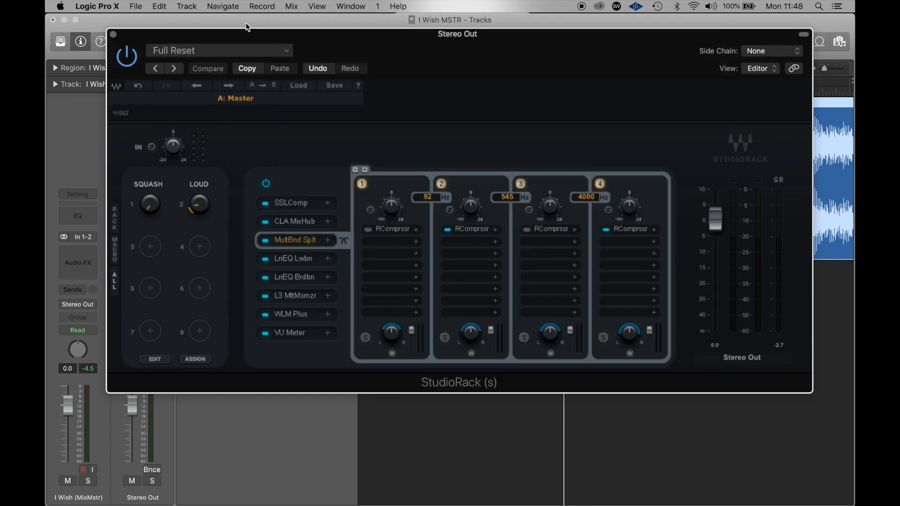
Step: Examine the L3 MultiMaximizer in the sixth rack slot and play the song while reading the WLM Plus loudness meter
{"action": "left_click", "coordinate": [296, 302]}
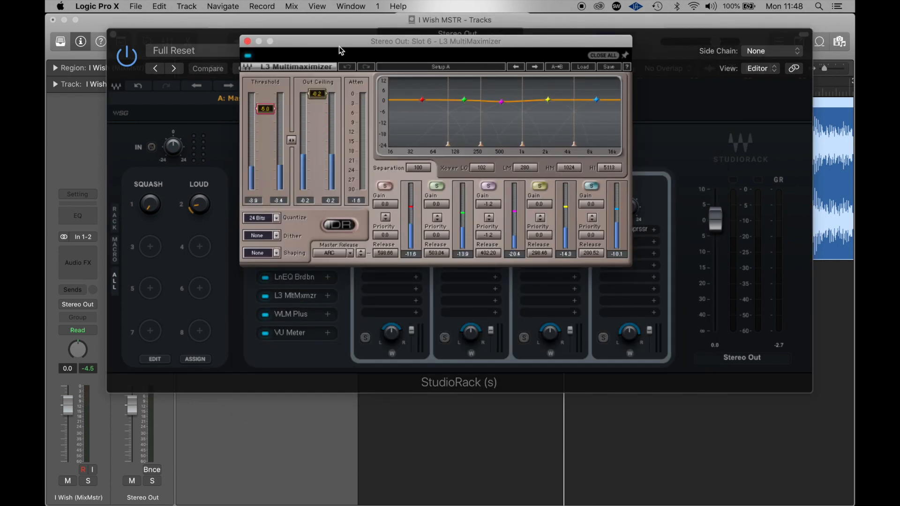
{"action": "left_click", "coordinate": [294, 314]}
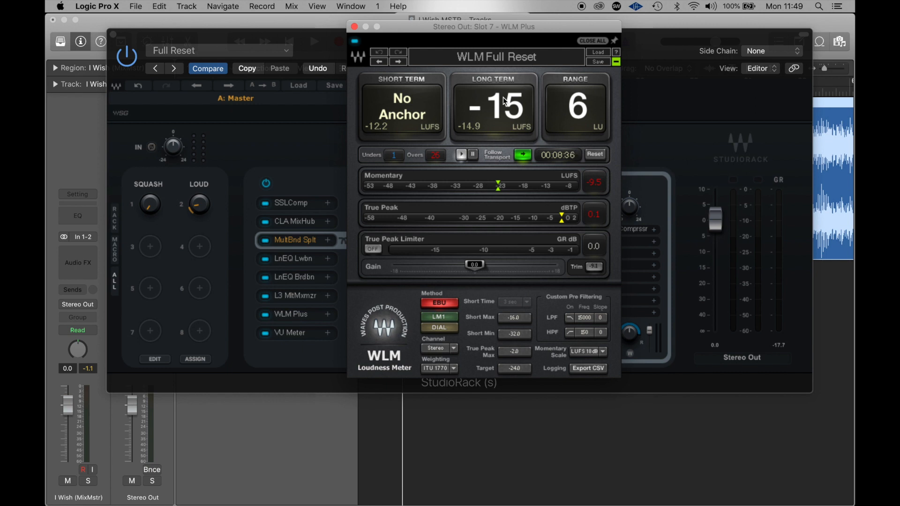
{"action": "key", "text": "space"}
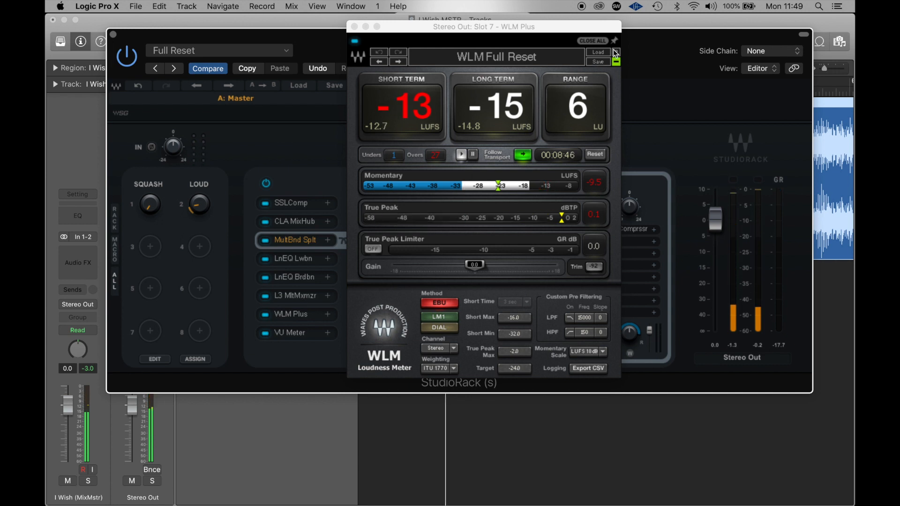
Step: Pin the WLM Plus and VU Meter windows open and place them apart so both meters can be viewed together
{"action": "left_click_drag", "start_coordinate": [609, 29], "coordinate": [792, 28]}
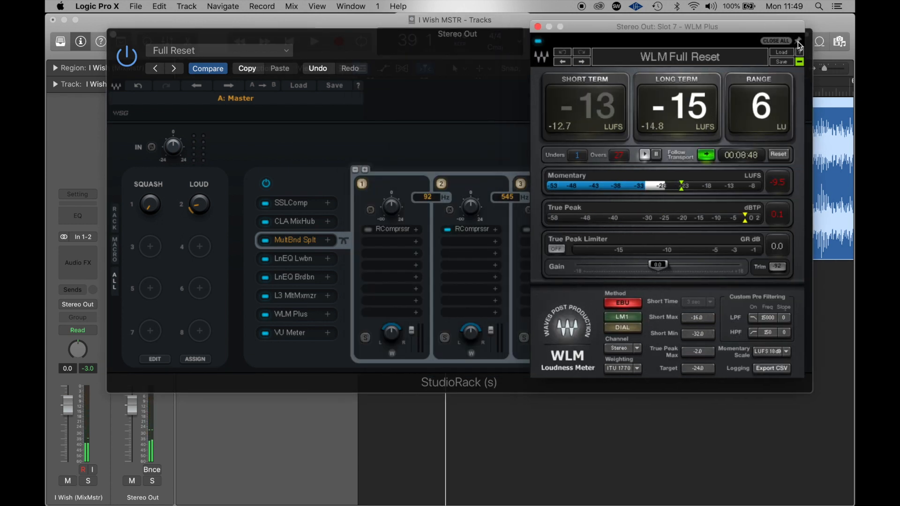
{"action": "left_click", "coordinate": [294, 335]}
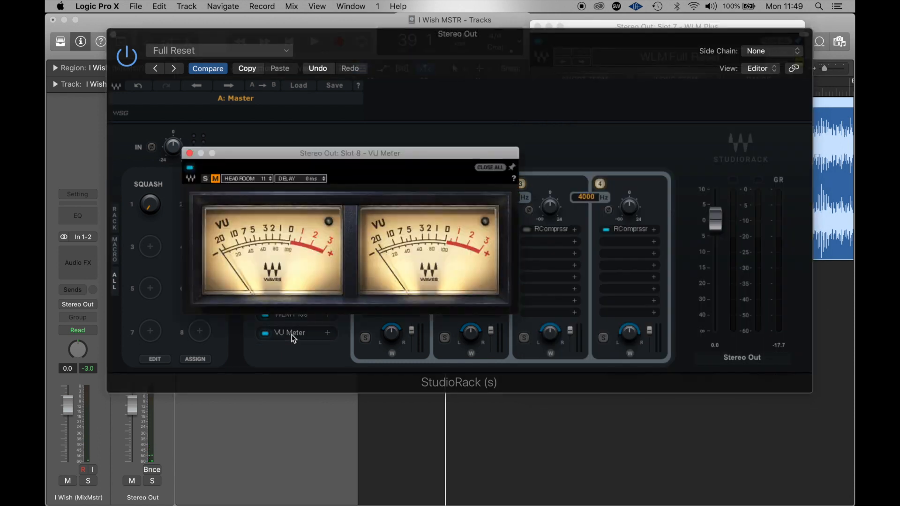
{"action": "left_click_drag", "start_coordinate": [491, 157], "coordinate": [375, 133]}
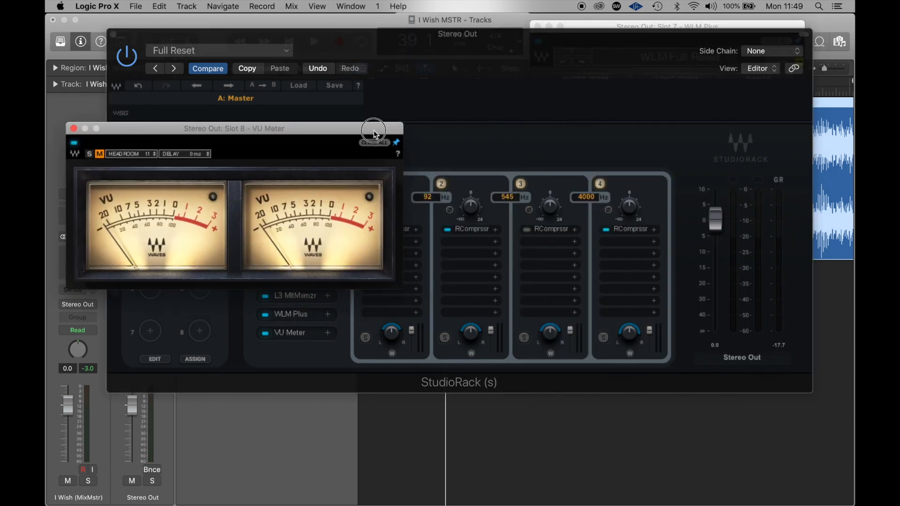
Step: Close and reopen StudioRack with its pinned meters, and reopen the rack again after closing the VU Meter and WLM Plus windows
{"action": "left_click", "coordinate": [302, 36]}
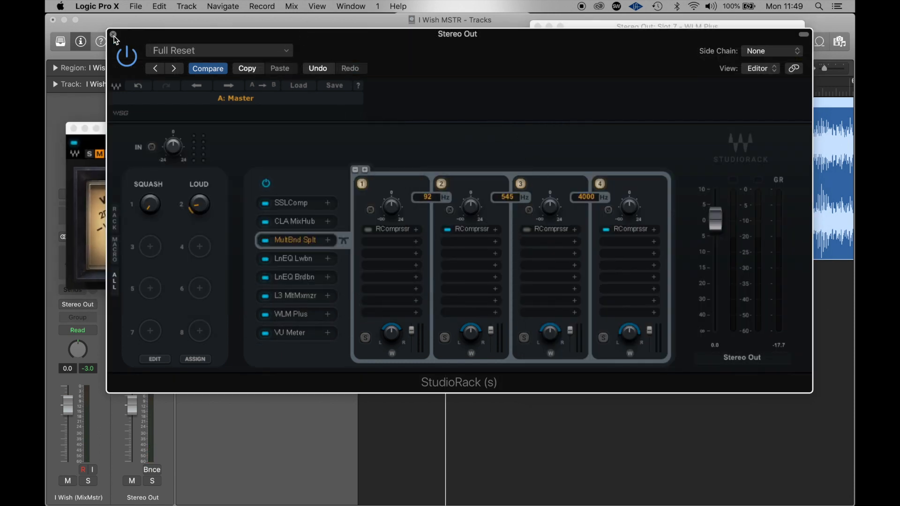
{"action": "left_click", "coordinate": [114, 35]}
{"action": "left_click", "coordinate": [143, 264]}
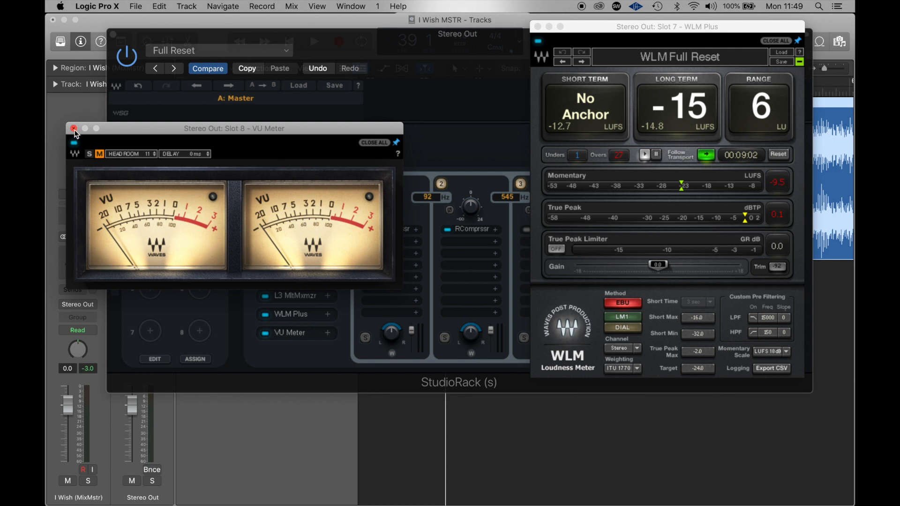
{"action": "left_click", "coordinate": [73, 129]}
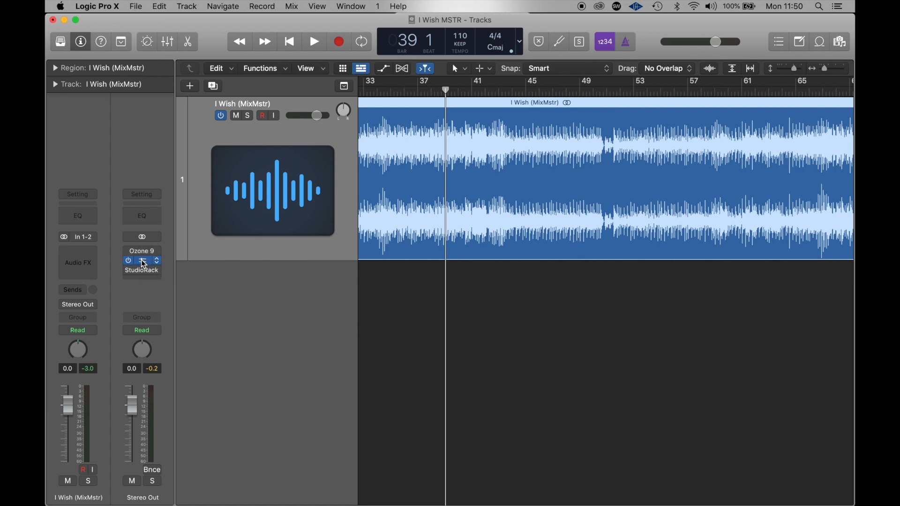
{"action": "left_click", "coordinate": [140, 261]}
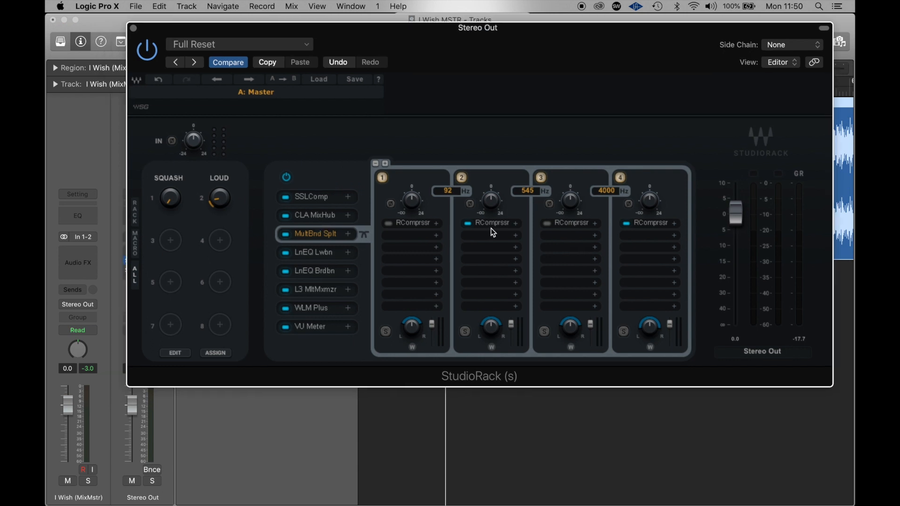